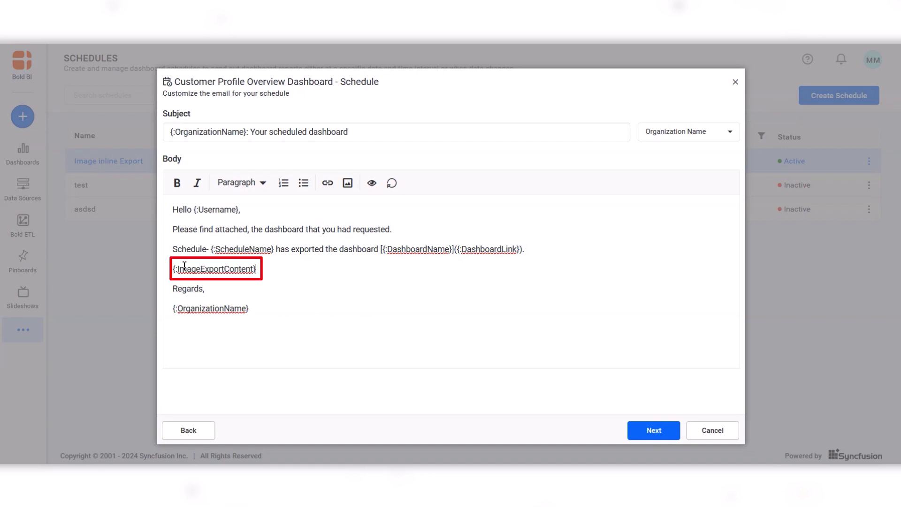
Step: Accept the schedule's email body containing {:ImageExportContent} and its hourly recurrence of every 00:15 with no end date
click(650, 439)
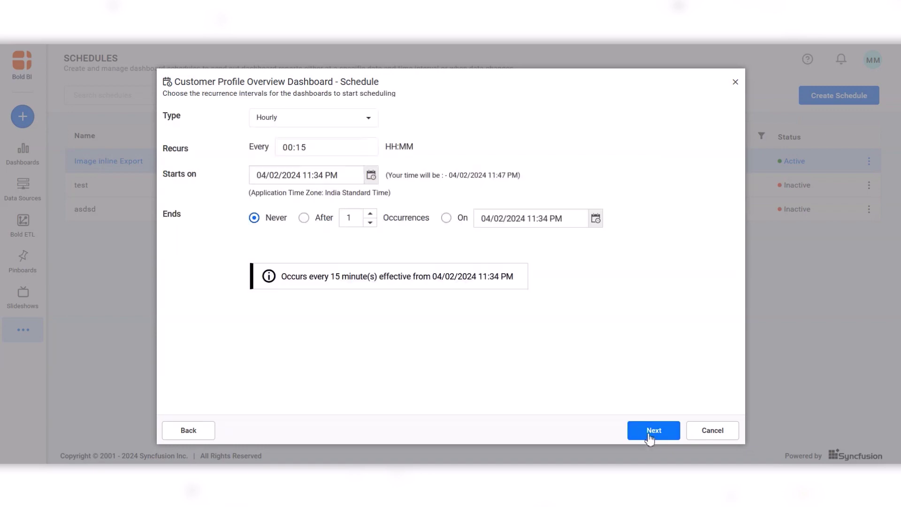
click(650, 440)
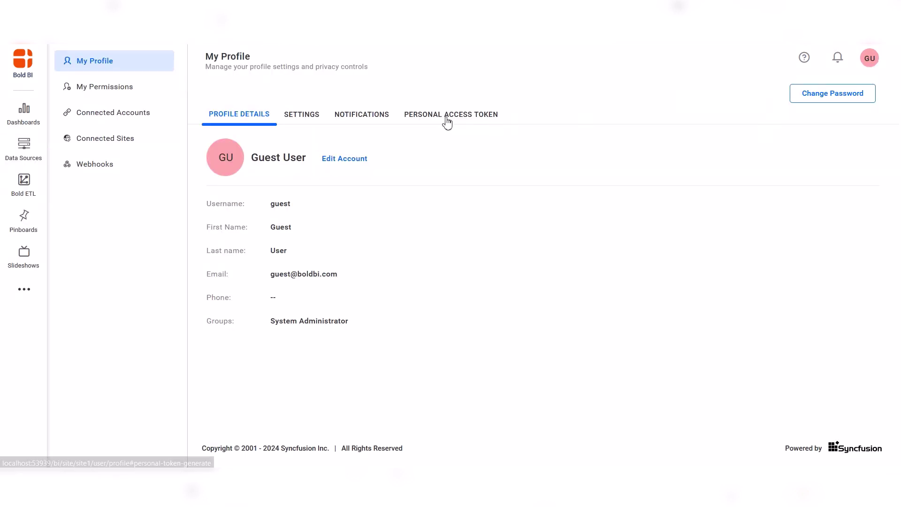
Step: Generate a personal access token for the profile with a 45-day expiration
click(447, 118)
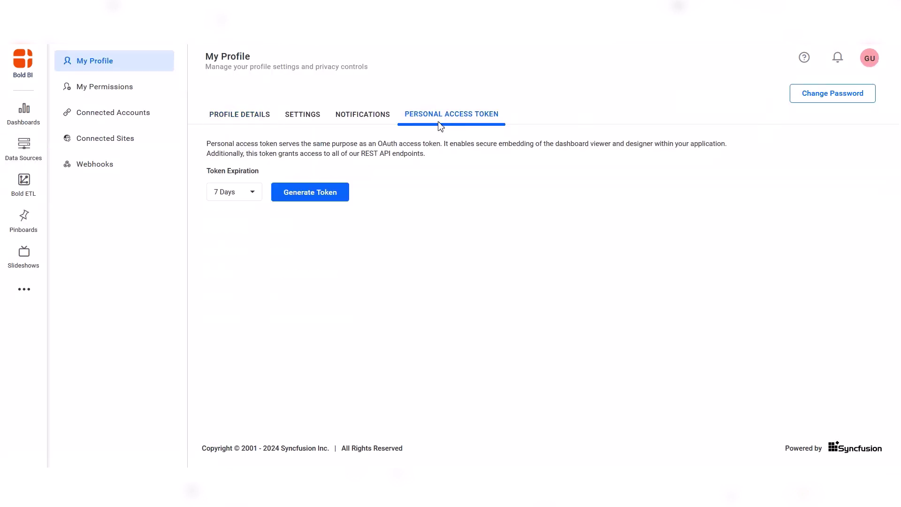
click(239, 196)
click(219, 269)
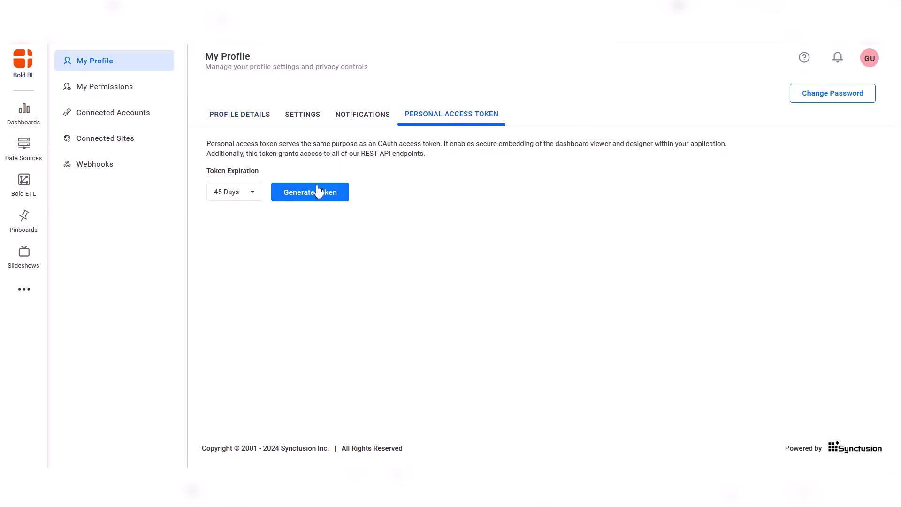
click(316, 191)
click(476, 280)
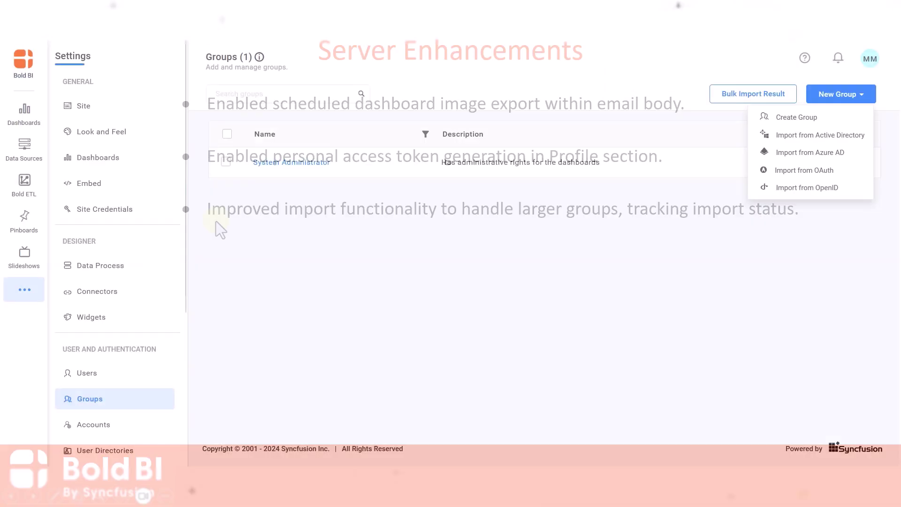
Step: Import all Azure AD groups matching "kenya" and review the bulk import job's status
click(823, 156)
text(k)
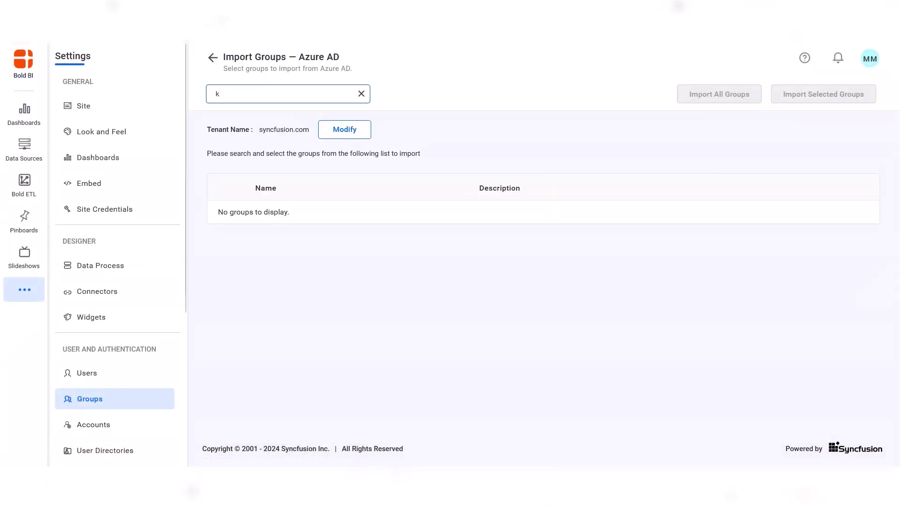
text(enya)
click(718, 94)
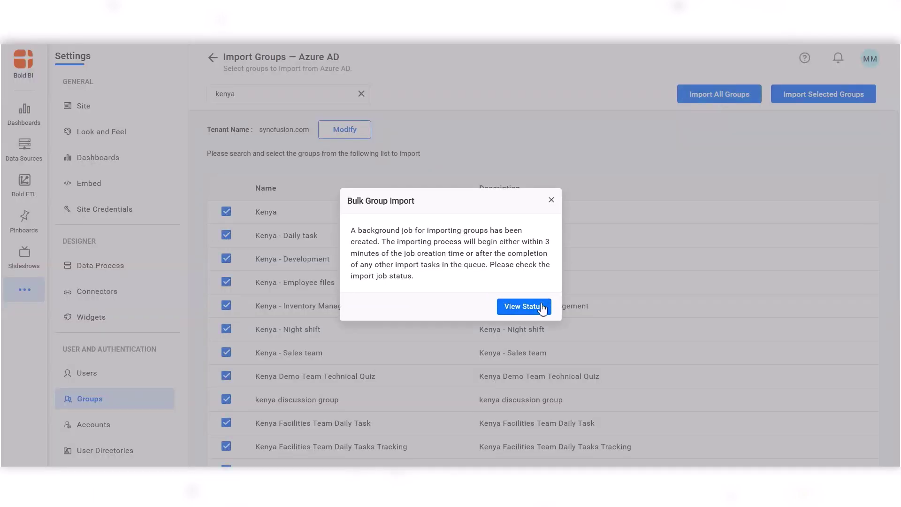
click(543, 309)
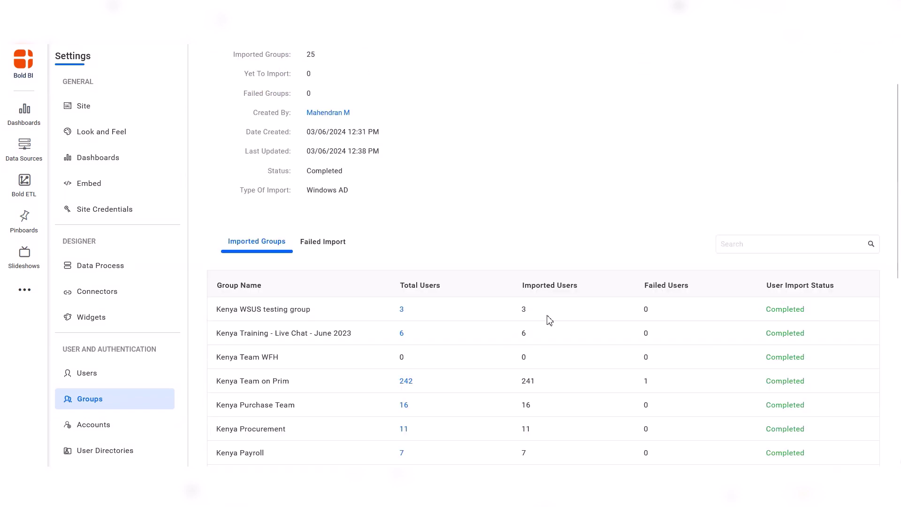
scroll(547, 317, down, 3)
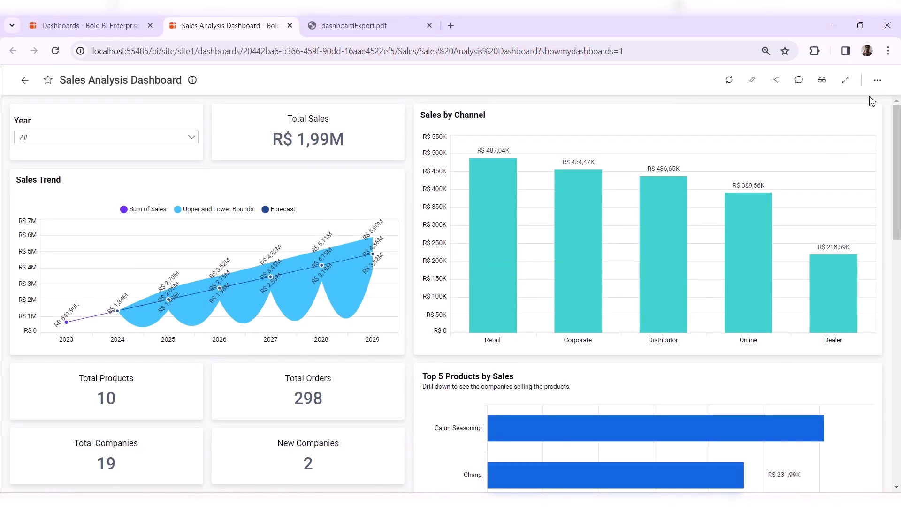
Step: Look at the Sales Analysis Dashboard's export formats and review the exported dashboardExport.pdf
click(877, 81)
mouse_move(856, 117)
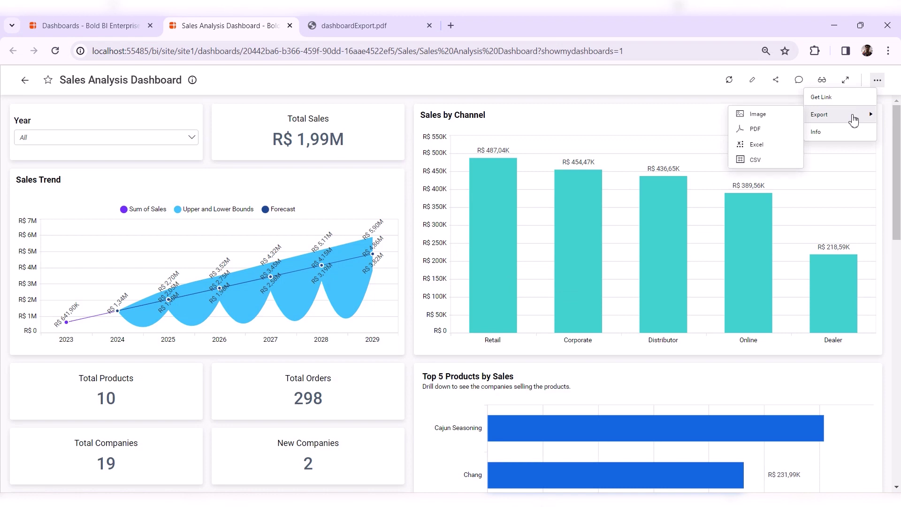
click(343, 26)
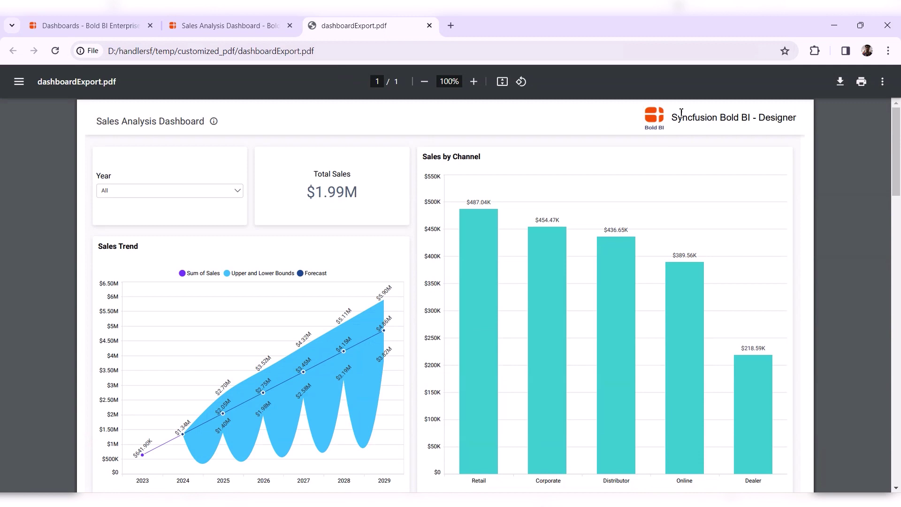
scroll(427, 425, down, 15)
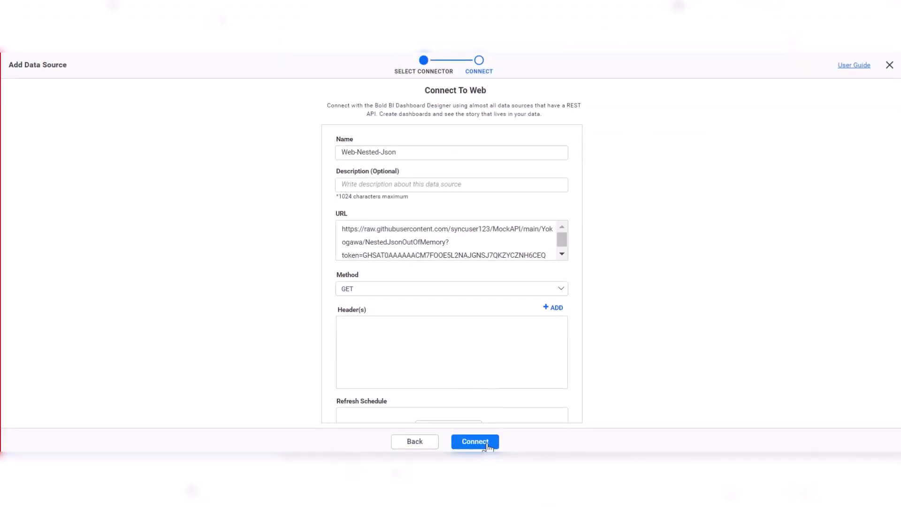
Step: Connect the Web-Nested-Json web data source, examining the nested fields under the Input node before accepting the schema
click(486, 446)
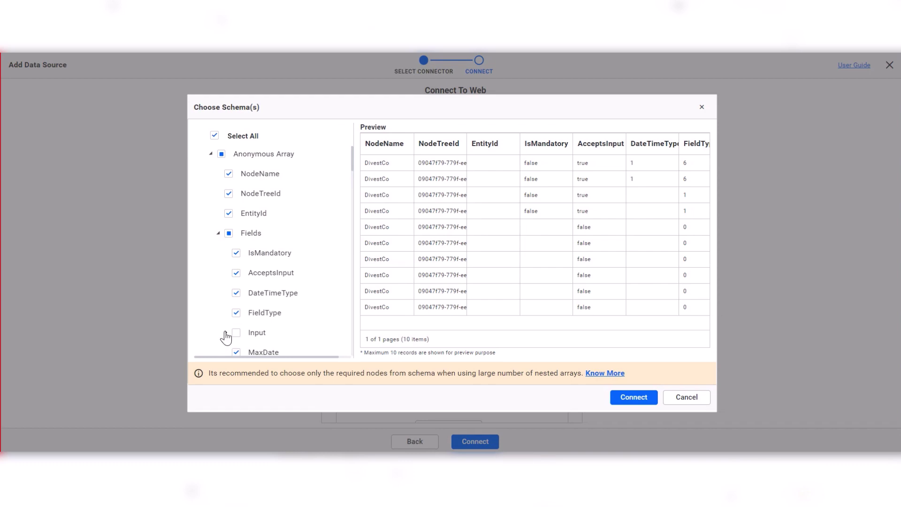
click(226, 334)
scroll(271, 309, down, 3)
scroll(263, 206, down, 2)
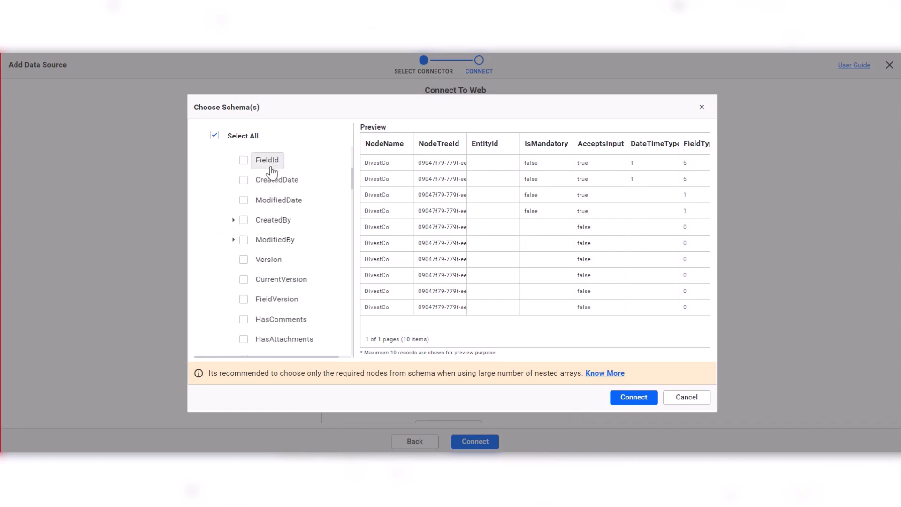
click(632, 398)
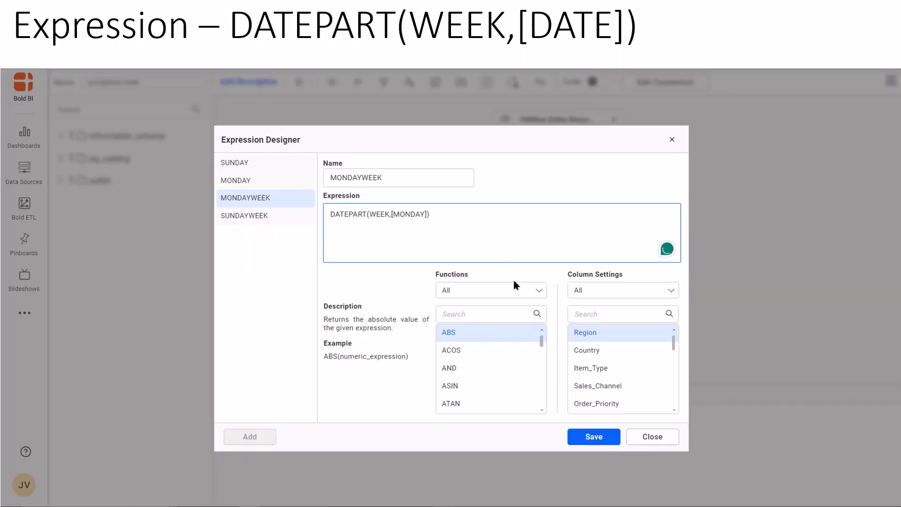
Step: Save the expressions DATEPART(WEEK,[MONDAY]) and DATEPART(WEEK,[SUNDAY]), saving the site language as English (United States) in between
click(599, 435)
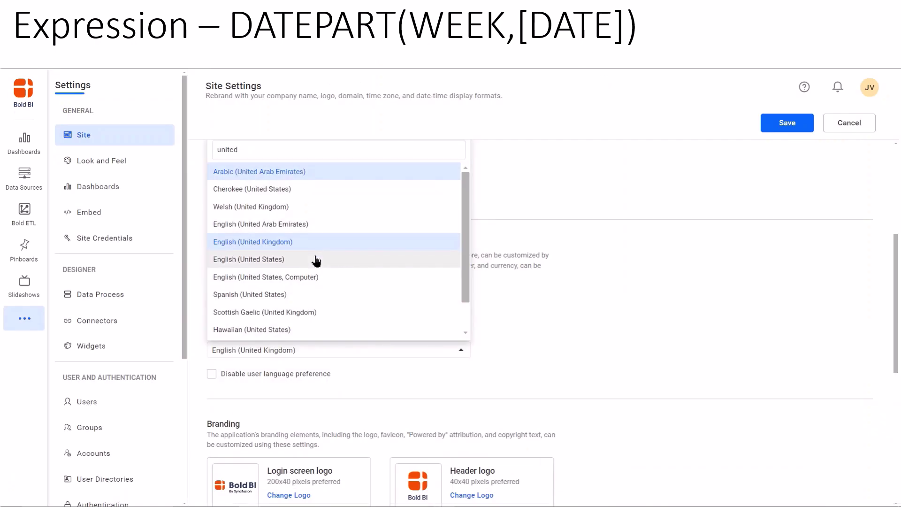
click(790, 122)
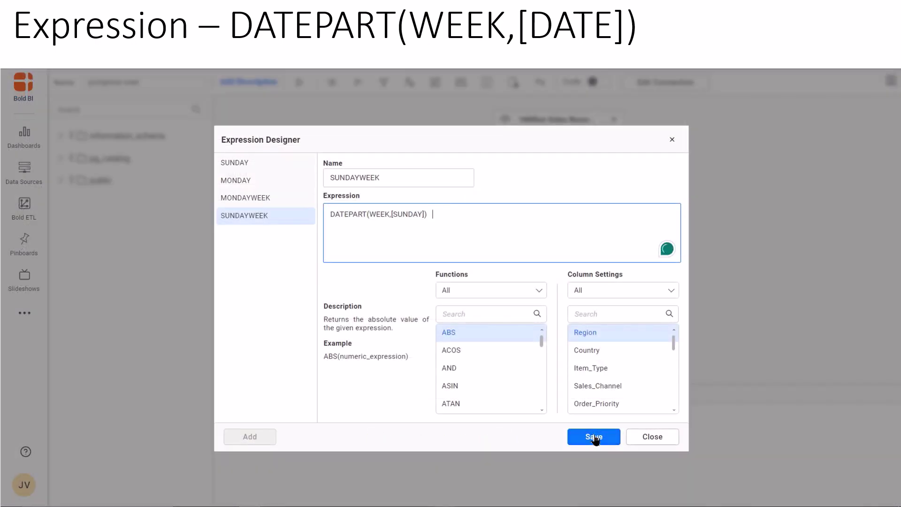
click(593, 436)
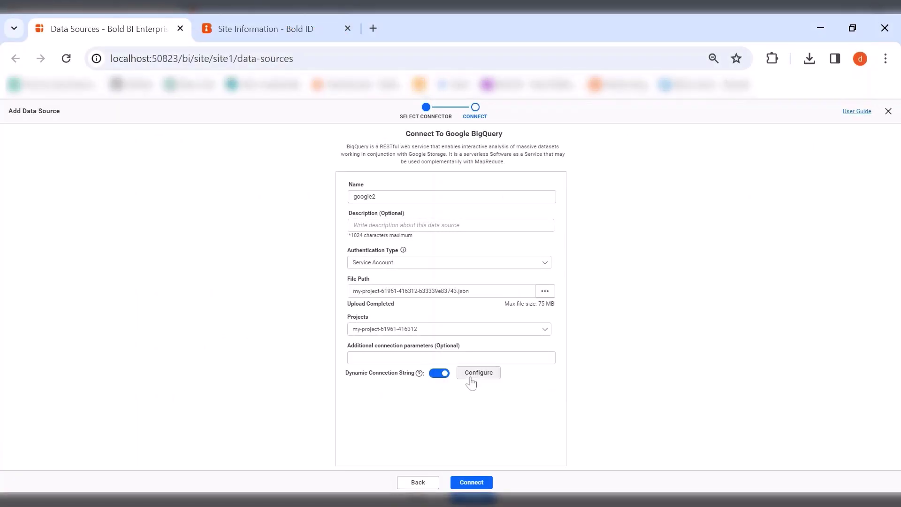
Step: Configure the Google BigQuery dynamic connection string to use the custom attribute gbq with configuration mode Both
click(469, 376)
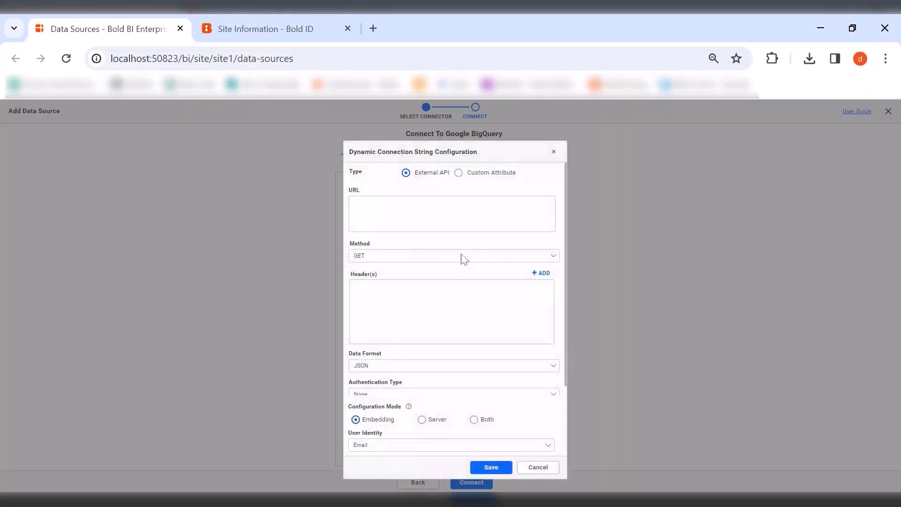
click(462, 176)
click(441, 197)
text(g)
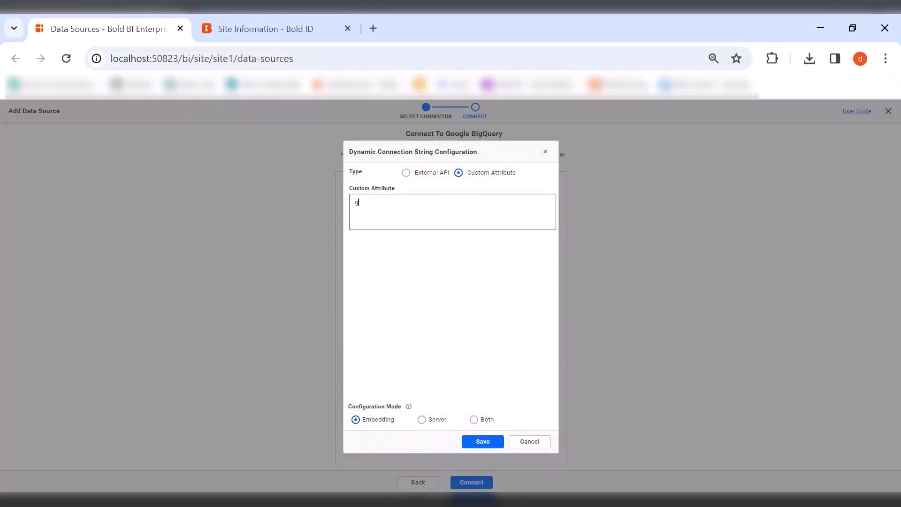
text(bq)
click(474, 419)
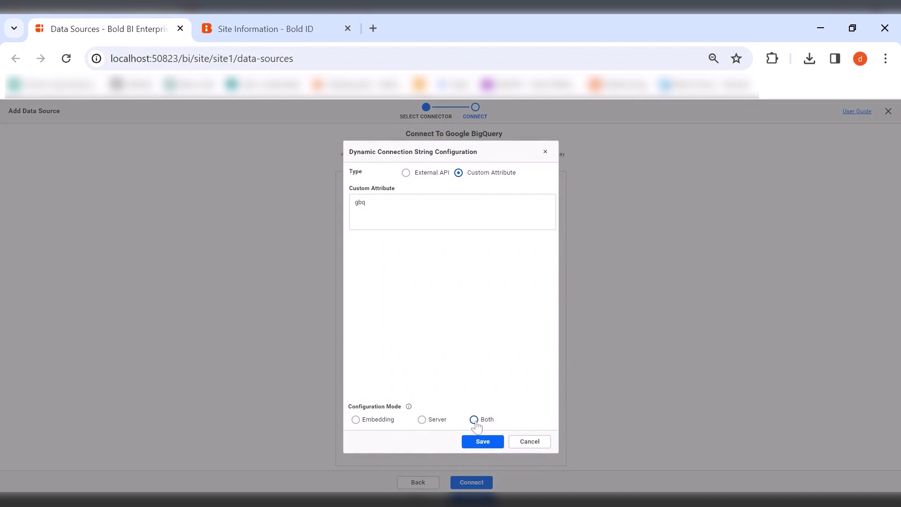
Step: Check the name entry in the site's custom attributes and save Expression1 as ${{:name}} in the cdata data source
click(277, 22)
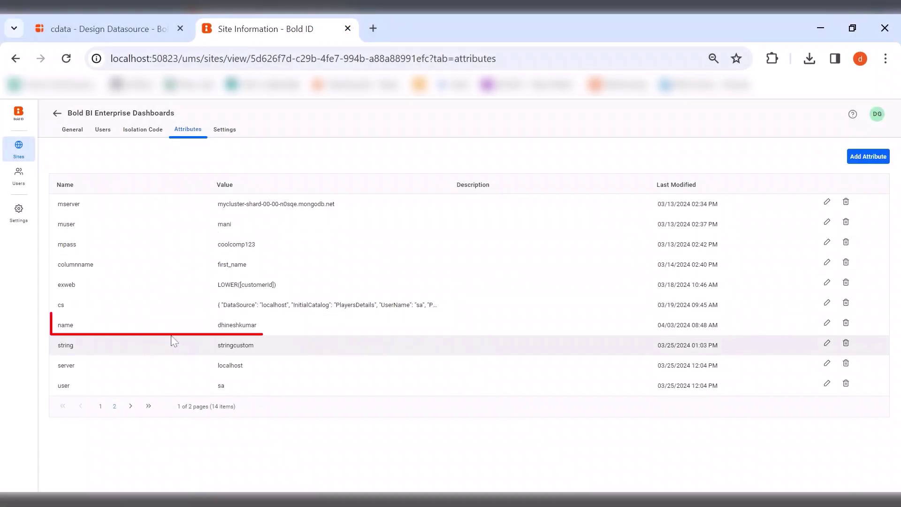
click(88, 21)
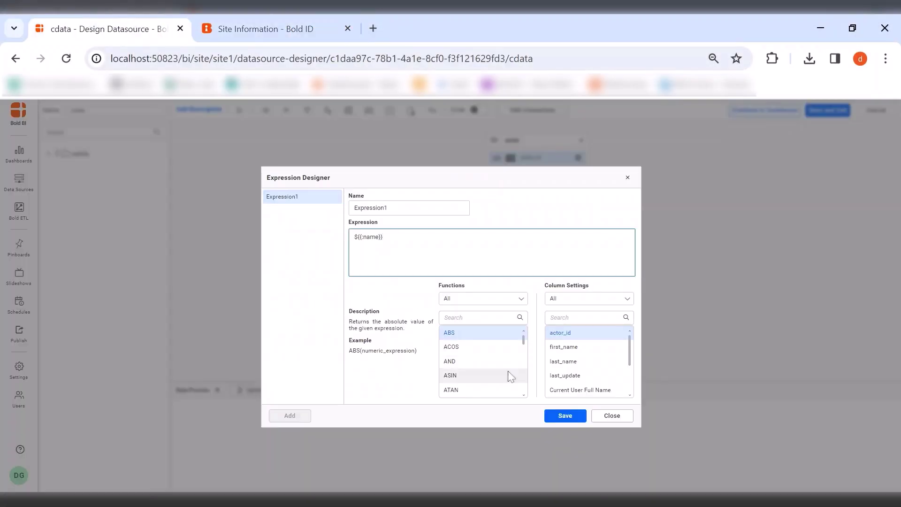
click(565, 417)
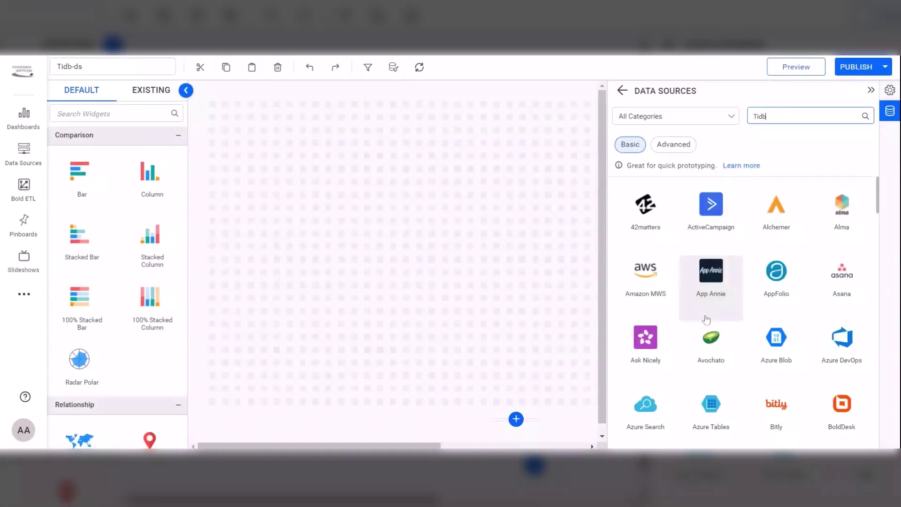
Step: Choose the TiDB connector from the advanced data sources matching "Tidb"
click(673, 144)
click(645, 211)
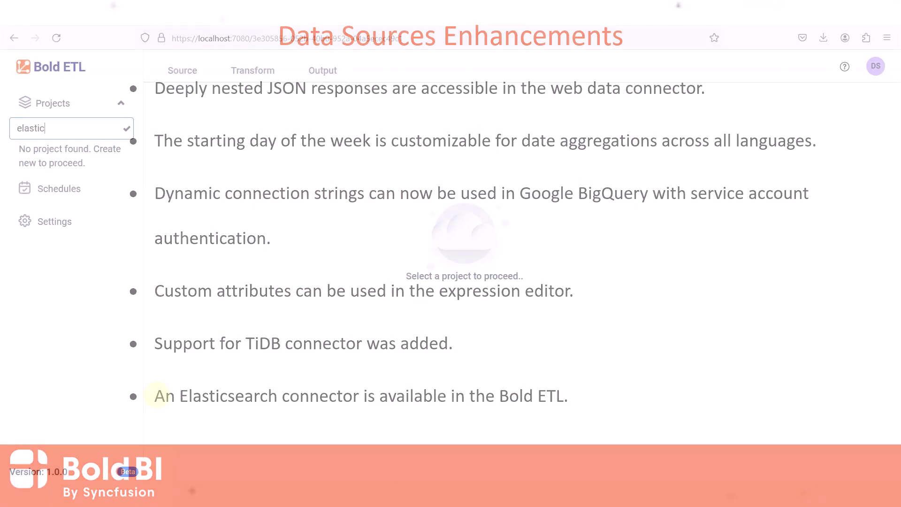
Step: Create the elasticsearch project in Bold ETL and save its ElasticSearch source configuration to the Bold IMDB DataStore destination
text(earch)
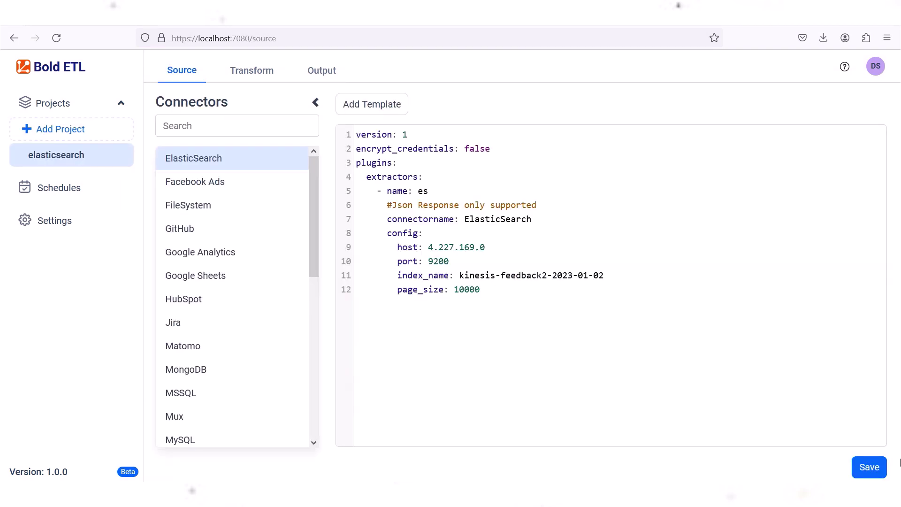
click(869, 469)
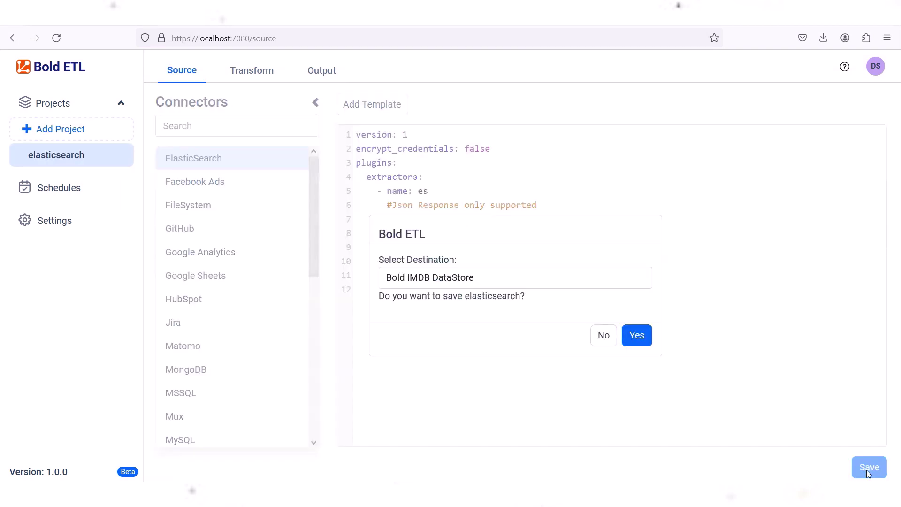
click(643, 336)
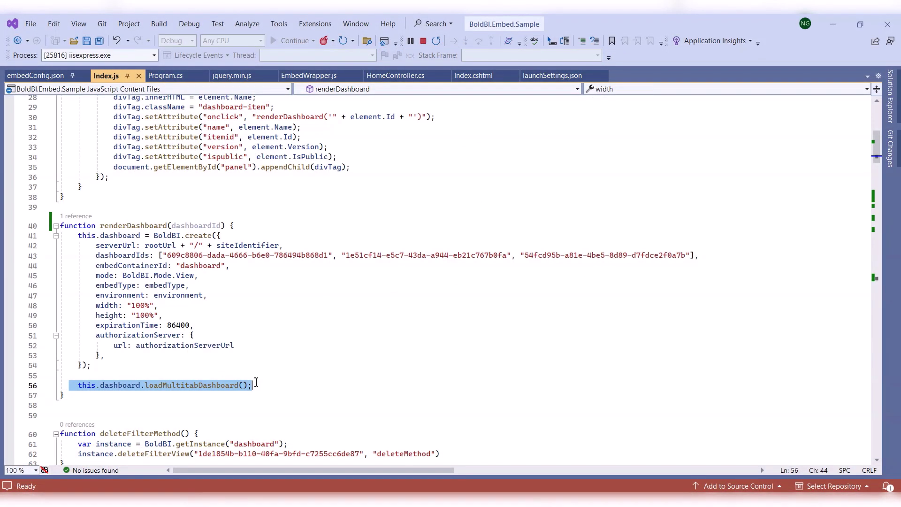
Step: View the embedded multi-tab dashboards by switching between London Olympics 2012, TestCombine and Real Estate Management
click(256, 383)
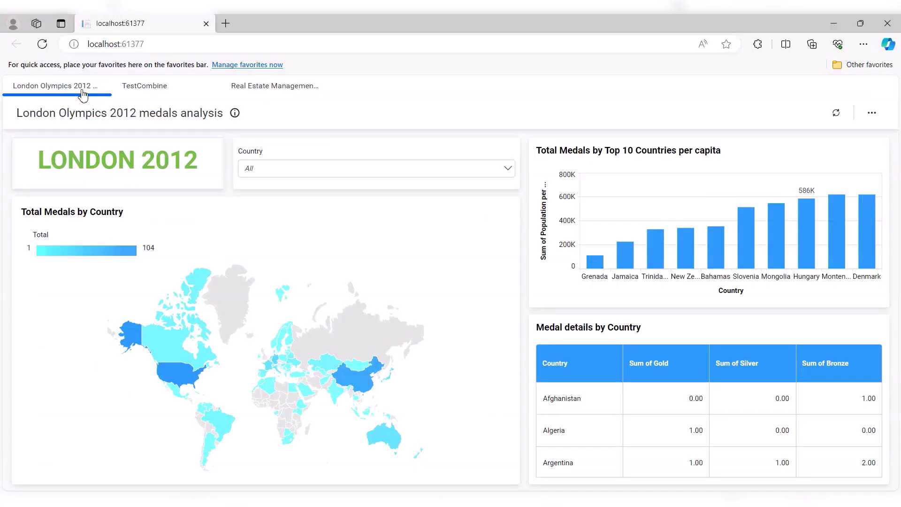
click(137, 96)
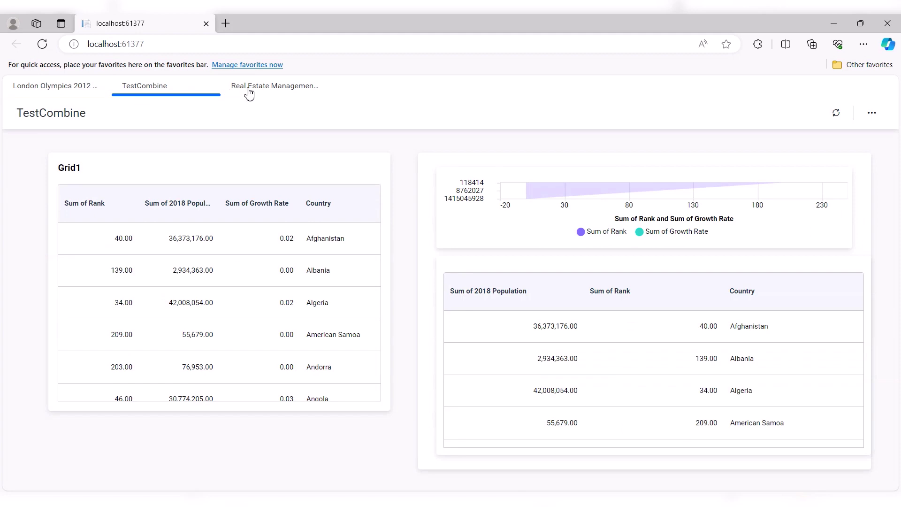
click(247, 93)
click(151, 95)
click(52, 94)
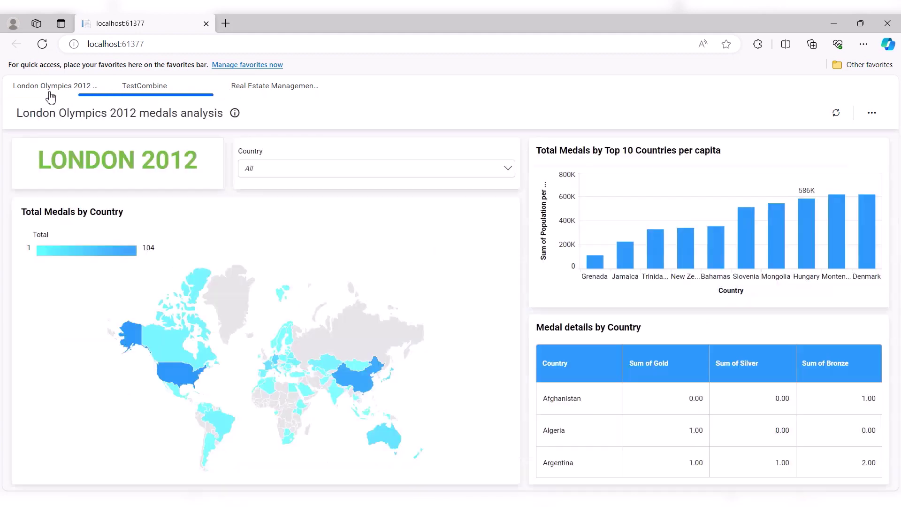
Step: Switch to Visual Studio, run the embed sample with viewName "View 20", and review the rendered dashboard view
key(alt+Tab)
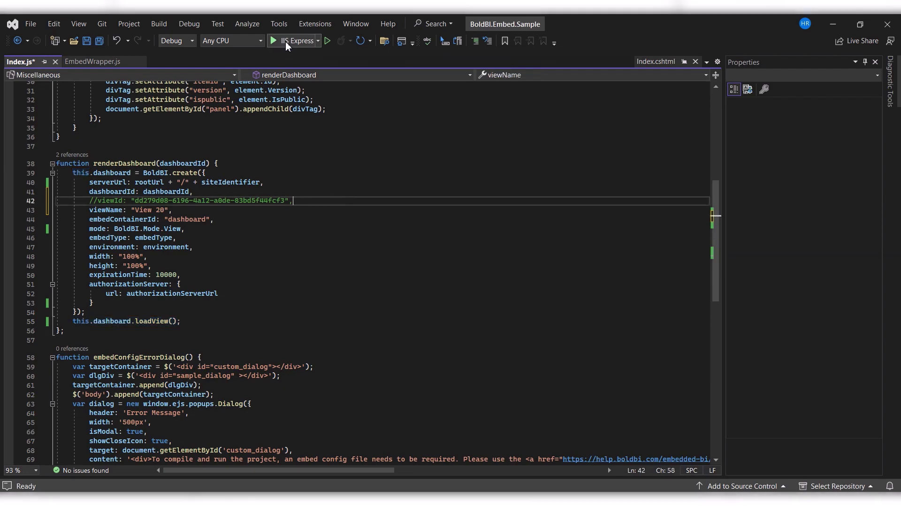
click(285, 41)
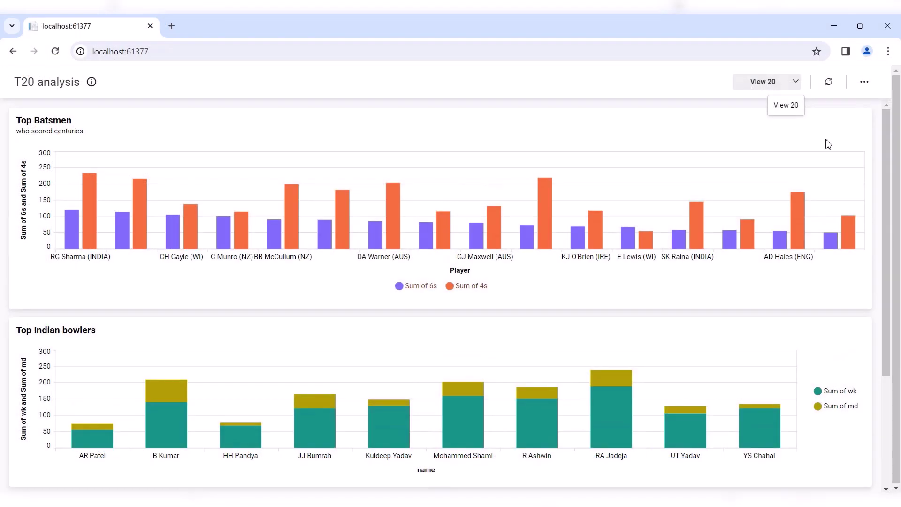
drag(877, 219, 880, 382)
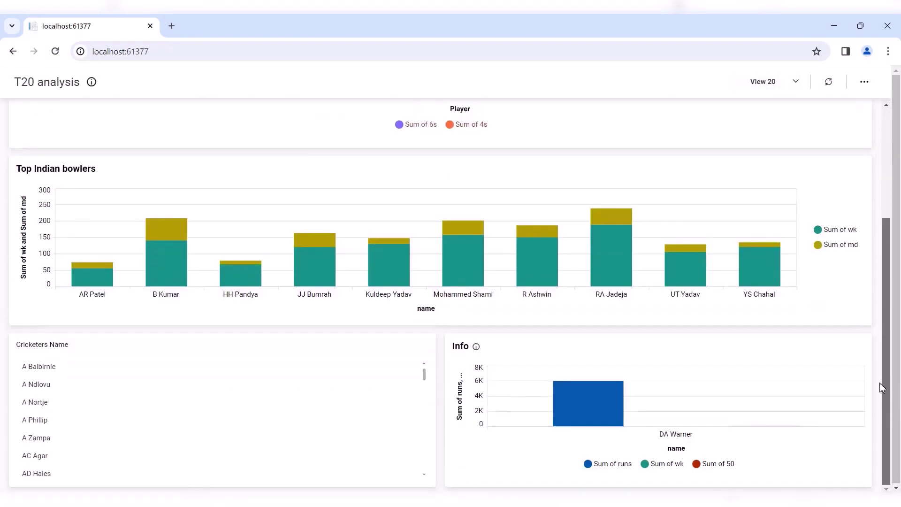